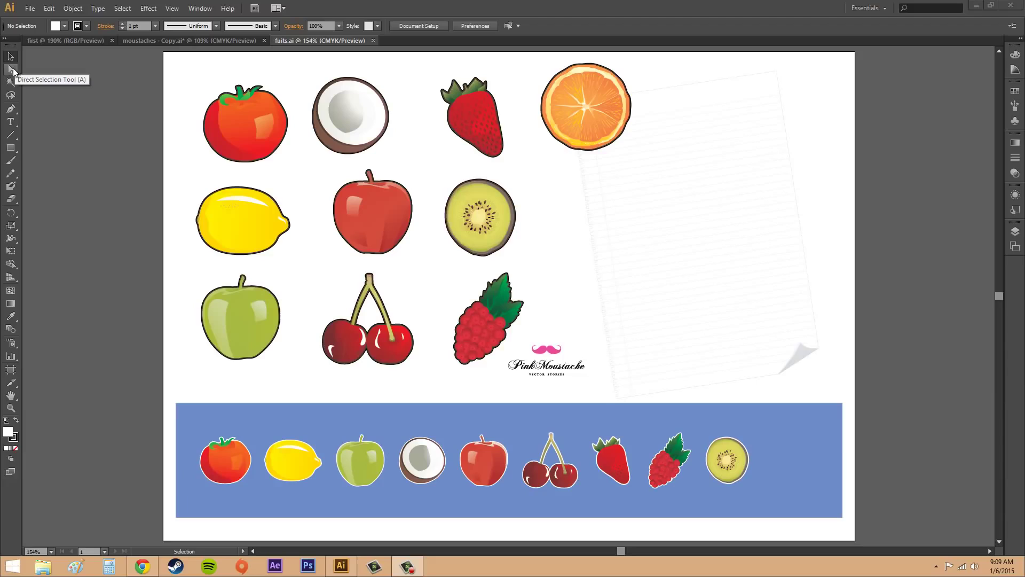
Step: Try out the Scale and Scissors tools by activating each in turn
click(420, 167)
key(s)
key(ctrl)
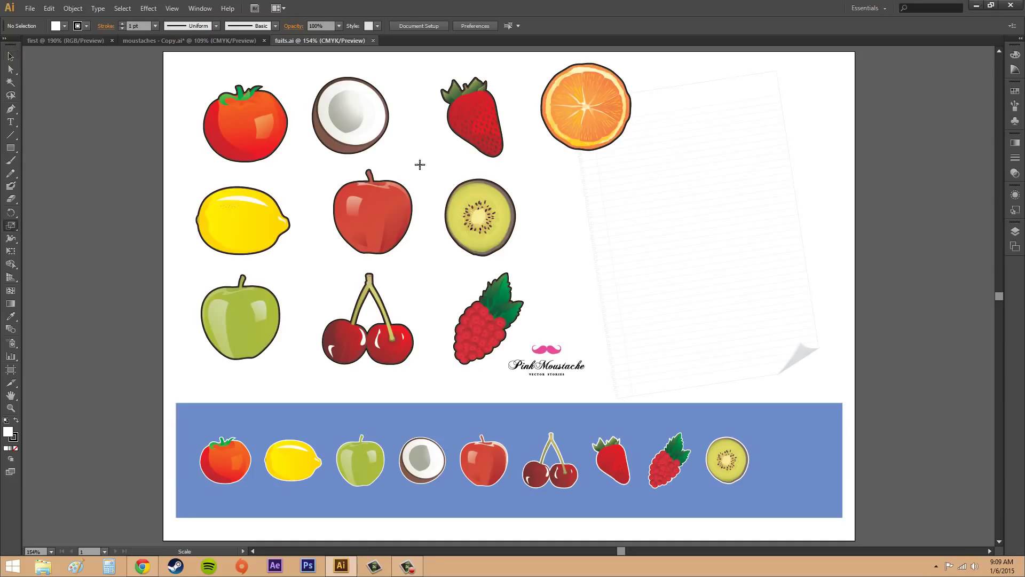
key(ctrl)
key(c)
key(ctrl)
key(ctrl)
key(ctrl)
key(ctrl)
key(ctrl)
key(ctrl)
Step: Alternate between the Direct Selection and Selection tools, ending on Direct Selection
key(a)
key(v)
key(a)
key(v)
key(a)
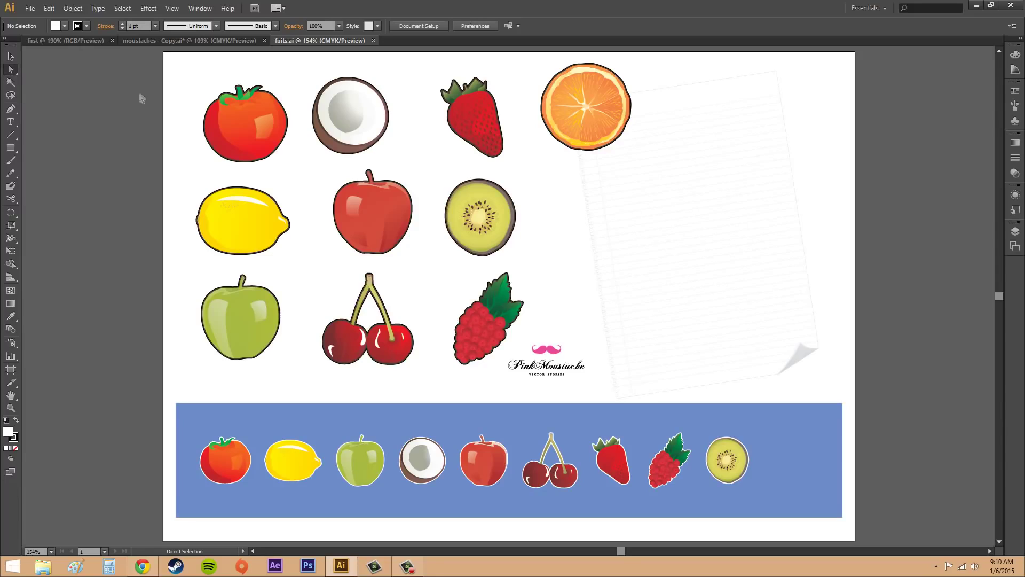
Step: Examine the tool variants grouped under the Direct Selection tool and the Pen tool
click(10, 72)
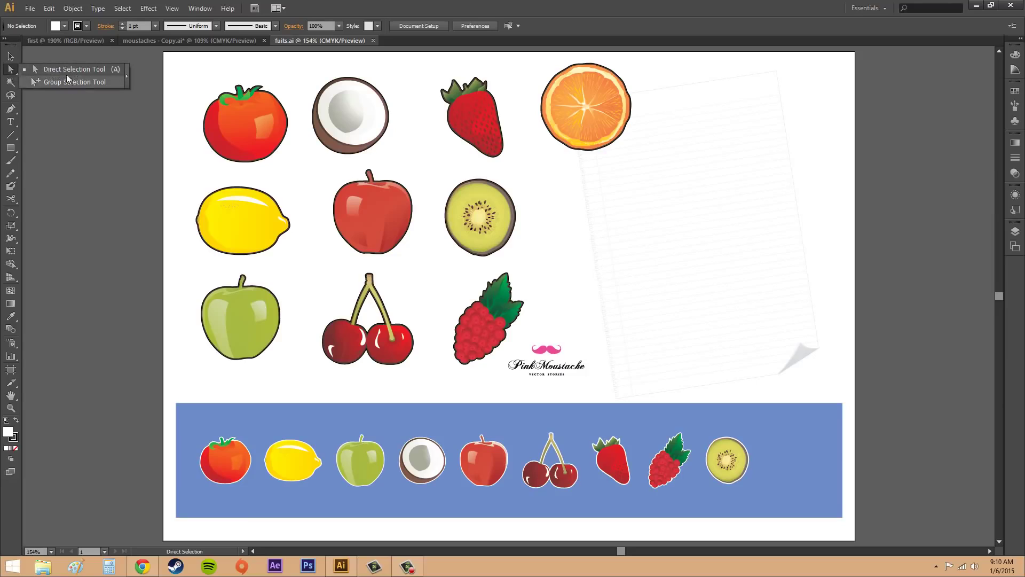
click(9, 71)
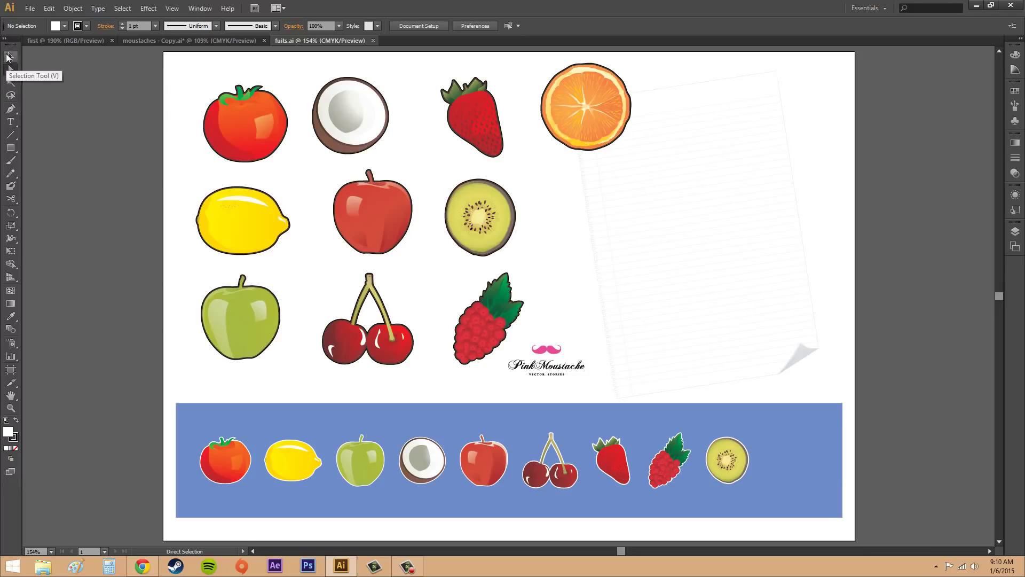
click(11, 110)
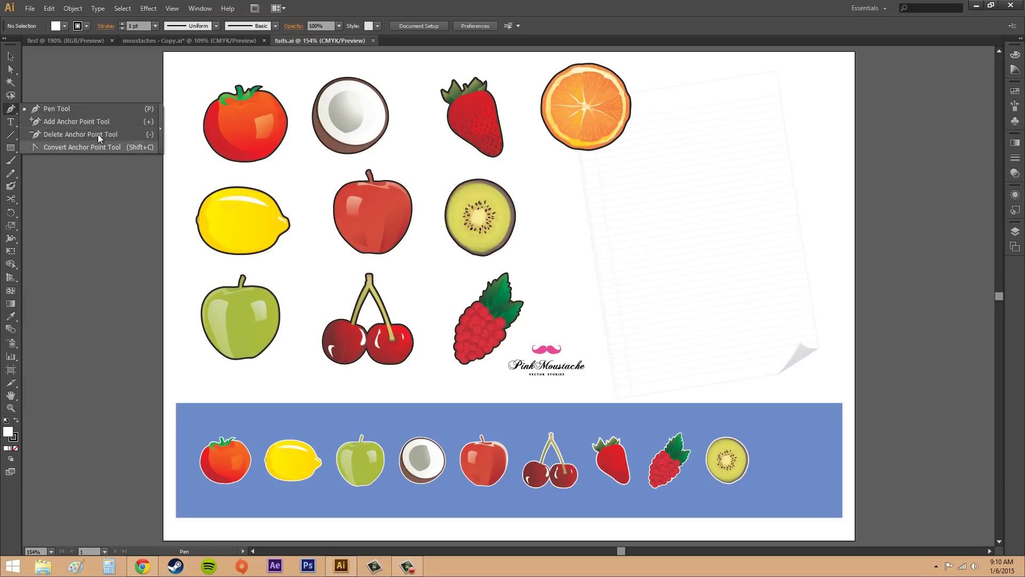
click(17, 113)
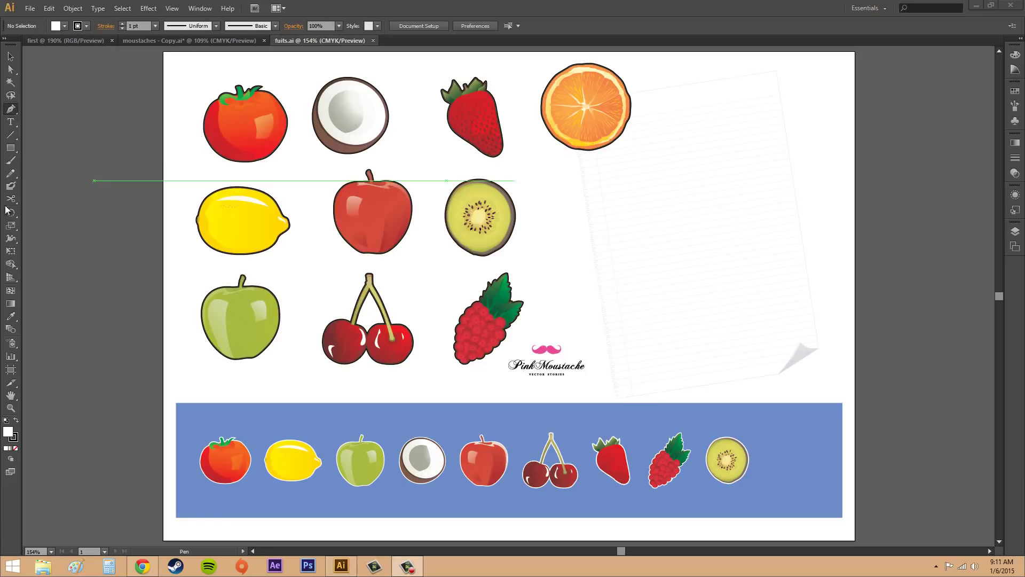
Step: Examine the variants grouped under the Type, Line Segment and Rectangle tools, ending with the Paintbrush tool active
click(11, 122)
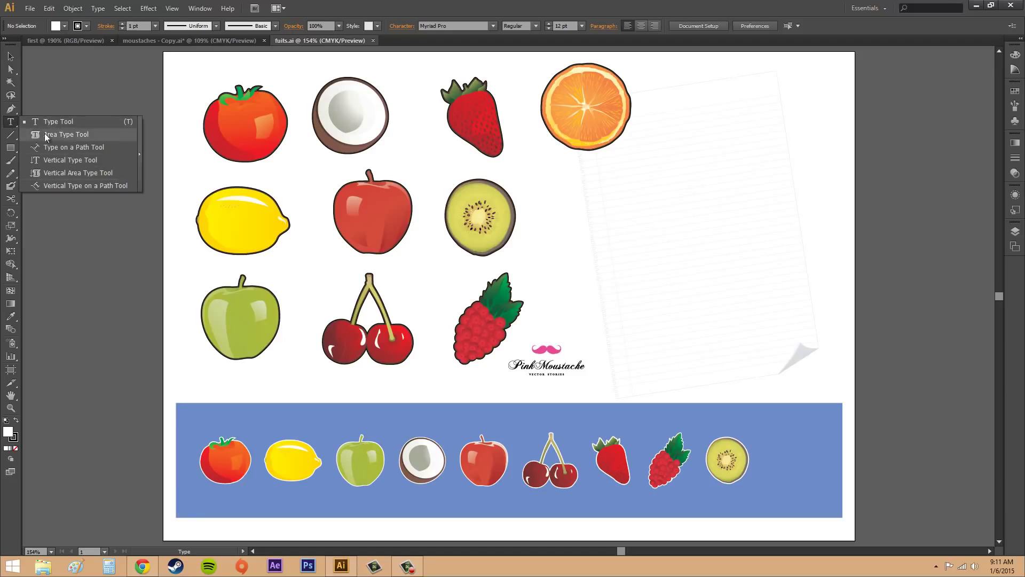
click(10, 135)
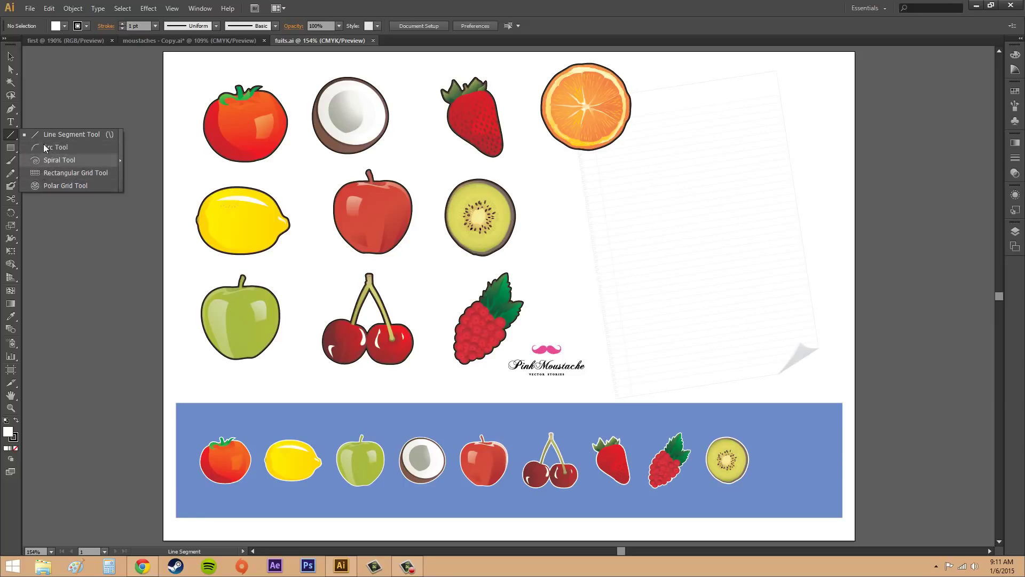
click(10, 146)
click(11, 148)
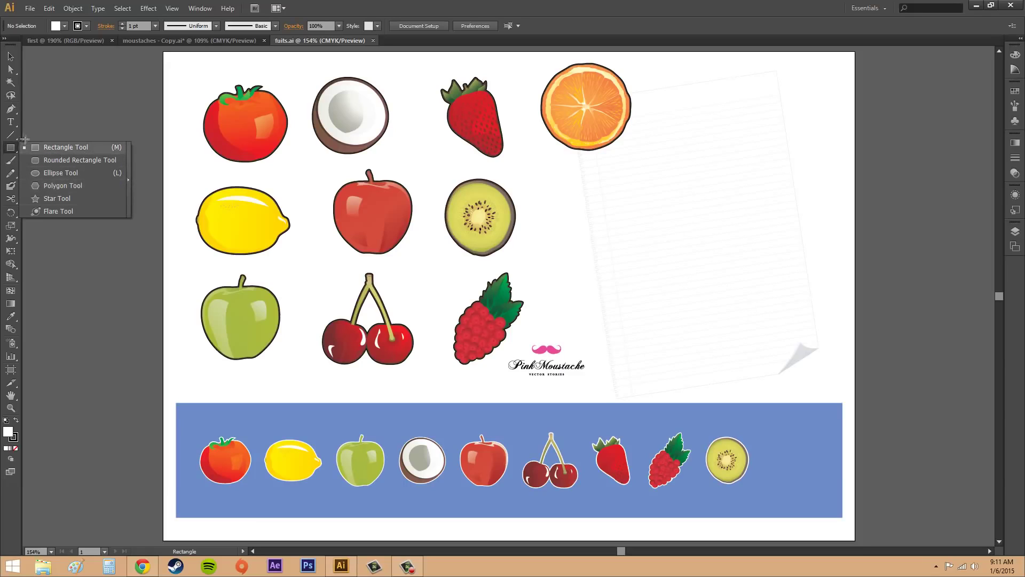
click(11, 161)
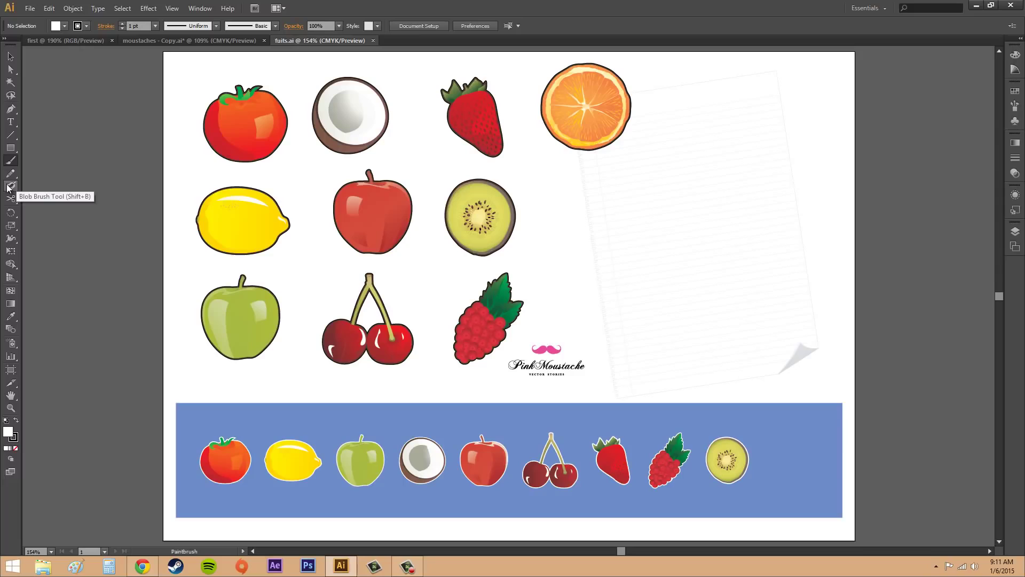
Step: Look over the Rotate and Scale tools and the distortion variants grouped under the Width tool
click(12, 214)
mouse_move(11, 215)
mouse_down()
mouse_move(47, 216)
mouse_move(11, 212)
mouse_up()
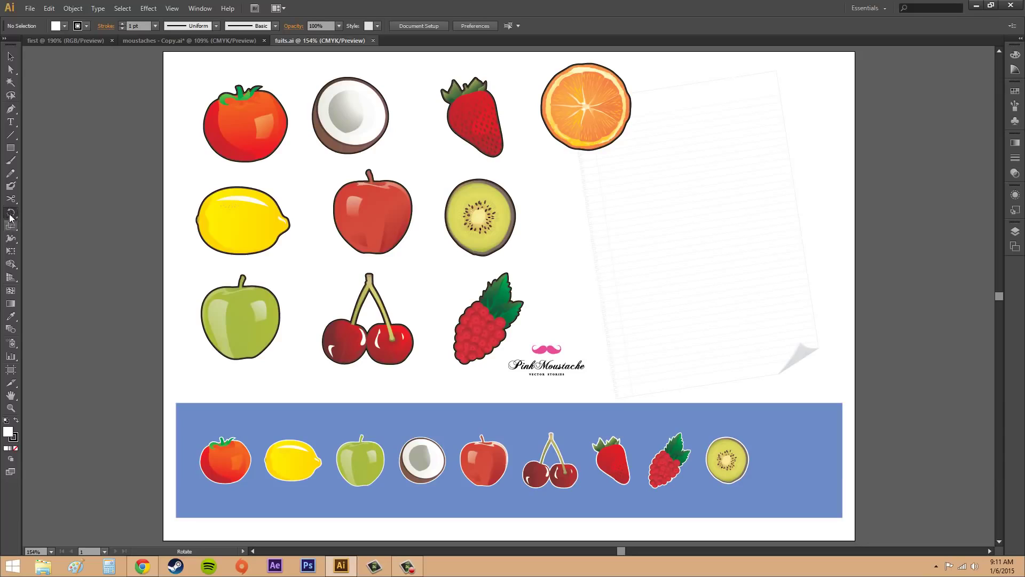
mouse_move(12, 230)
mouse_down()
mouse_move(38, 229)
mouse_move(48, 250)
mouse_move(16, 233)
mouse_up()
click(9, 238)
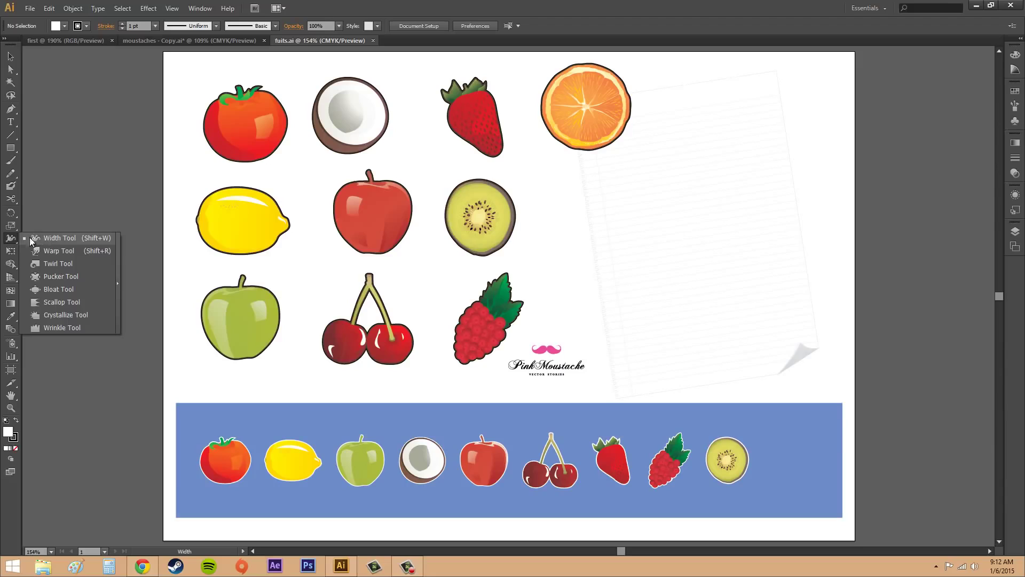
click(11, 241)
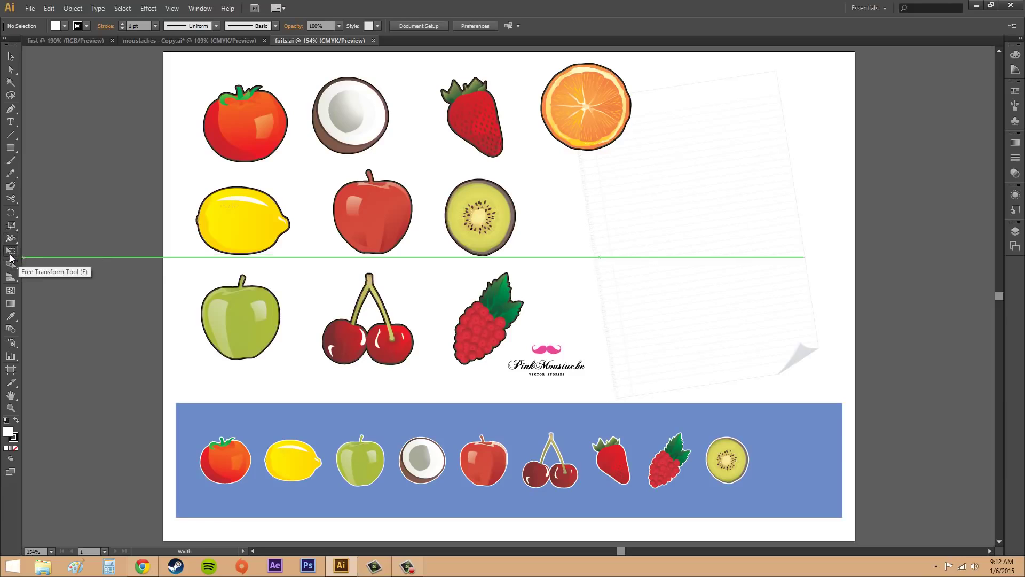
Step: Activate the Free Transform, Shape Builder and Perspective Grid tools in turn, displaying the perspective grid over the artboard
click(11, 251)
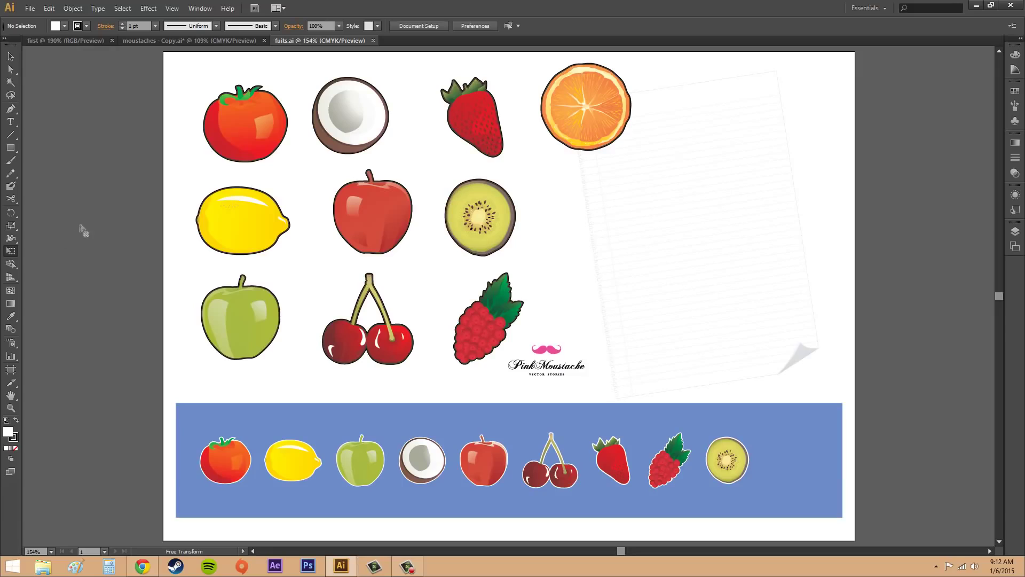
click(11, 265)
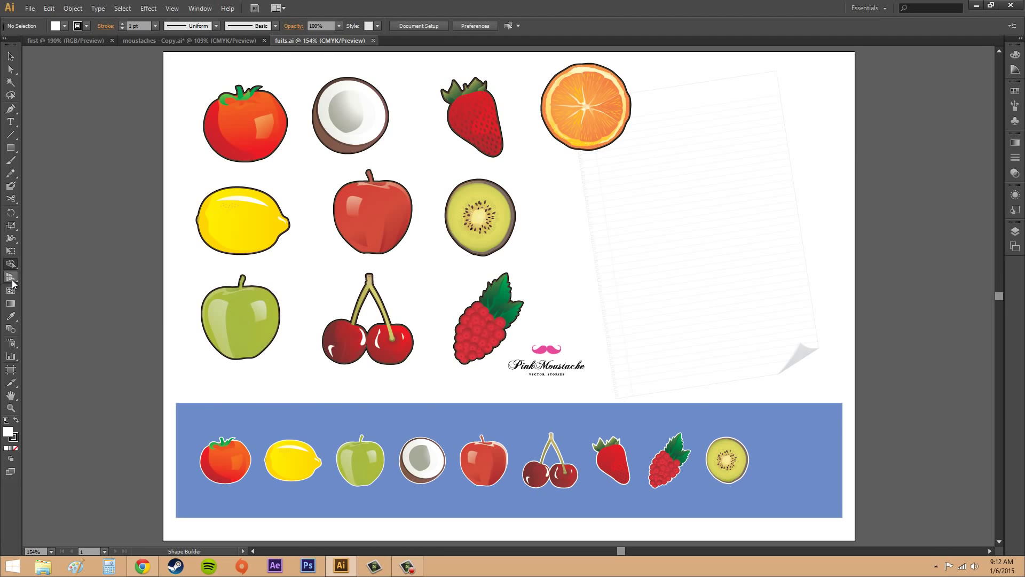
click(11, 277)
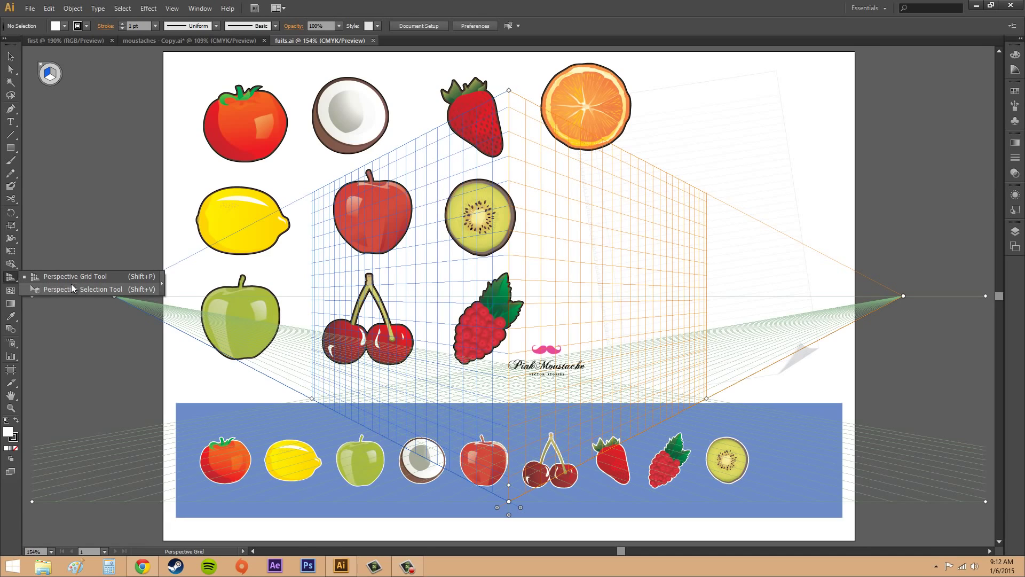
Step: Examine the Mesh tool and the variants grouped under the Eyedropper, Symbol Sprayer and Column Graph tools
click(10, 290)
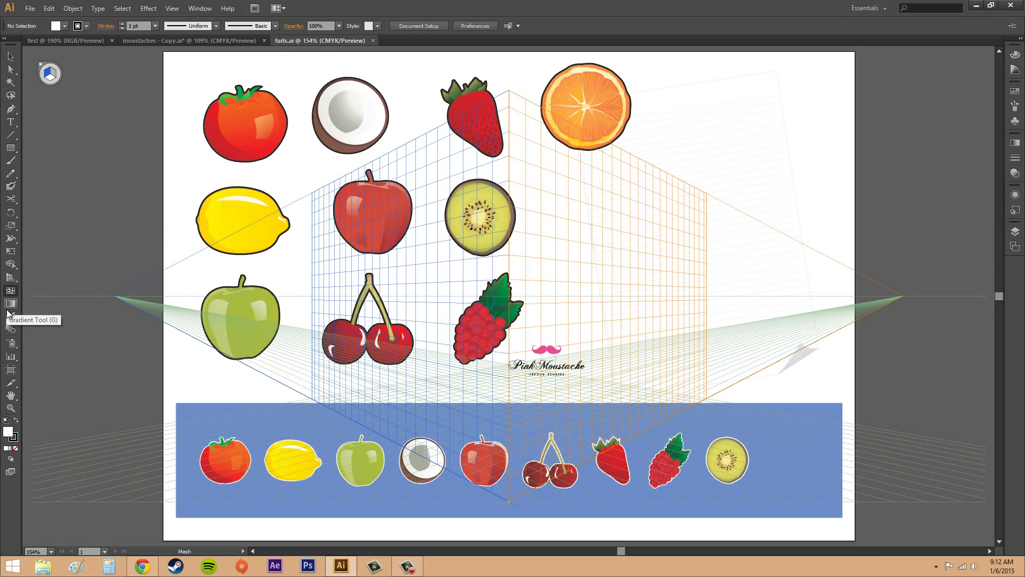
click(9, 317)
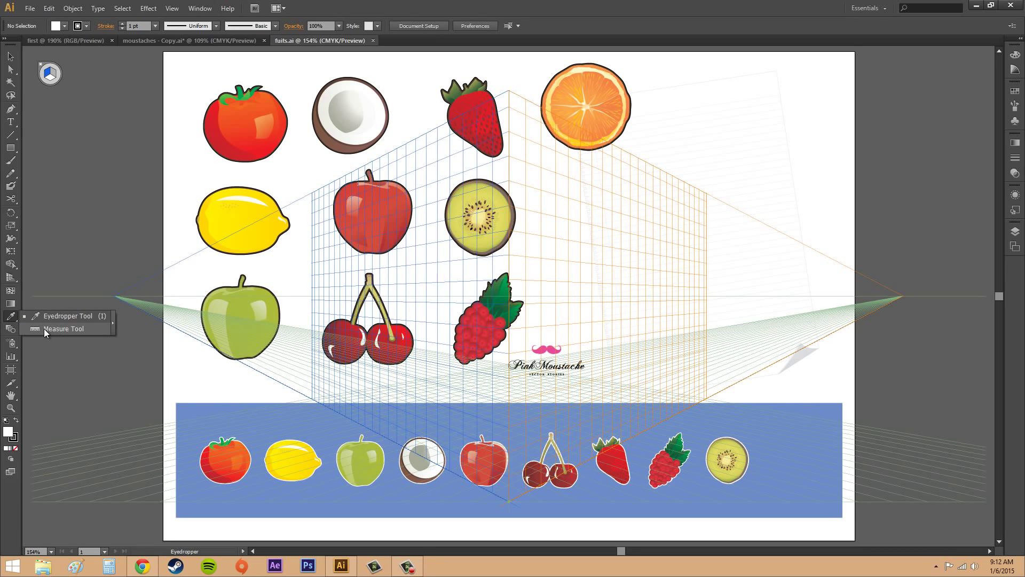
click(12, 346)
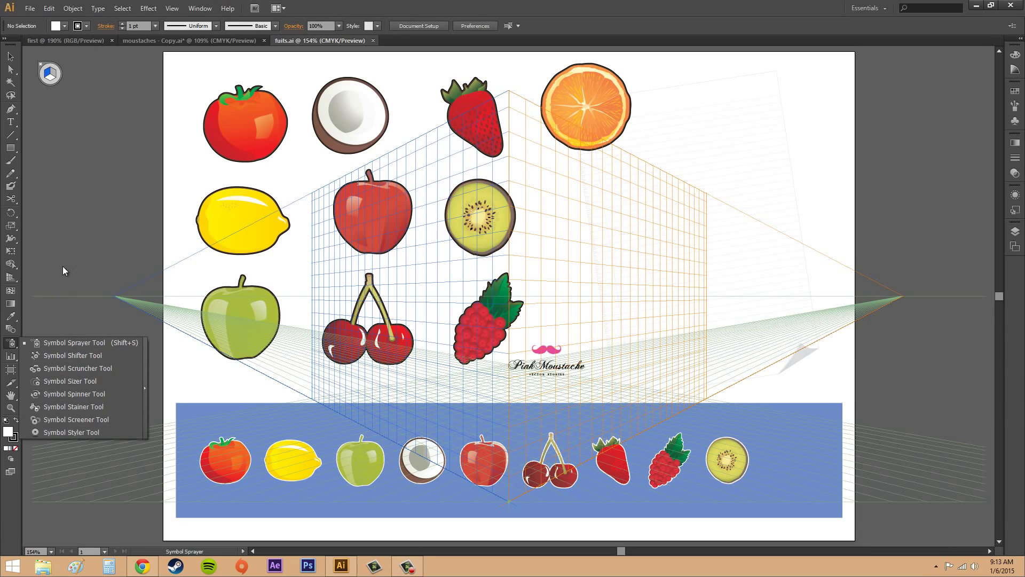
click(26, 340)
click(10, 355)
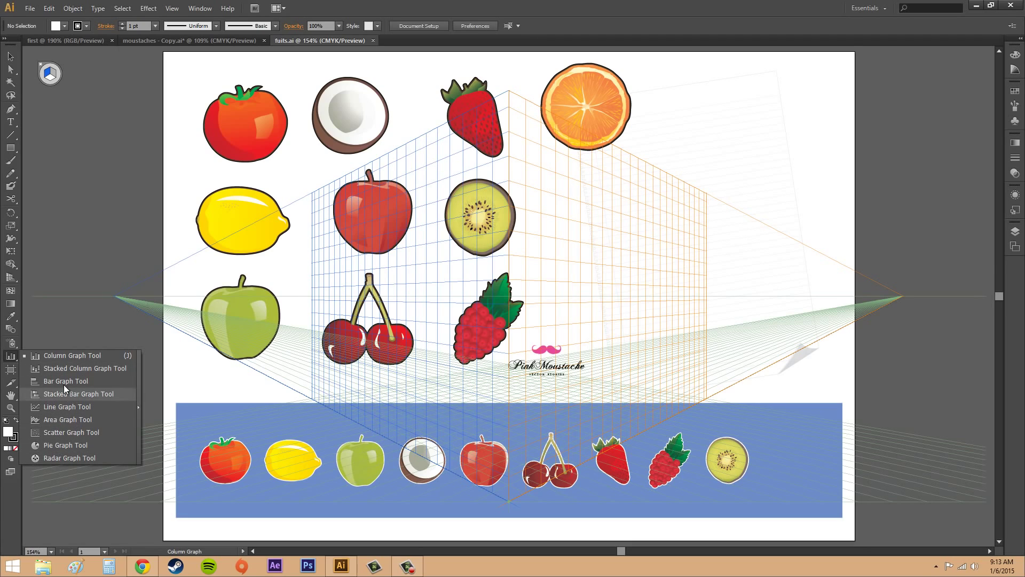
click(12, 360)
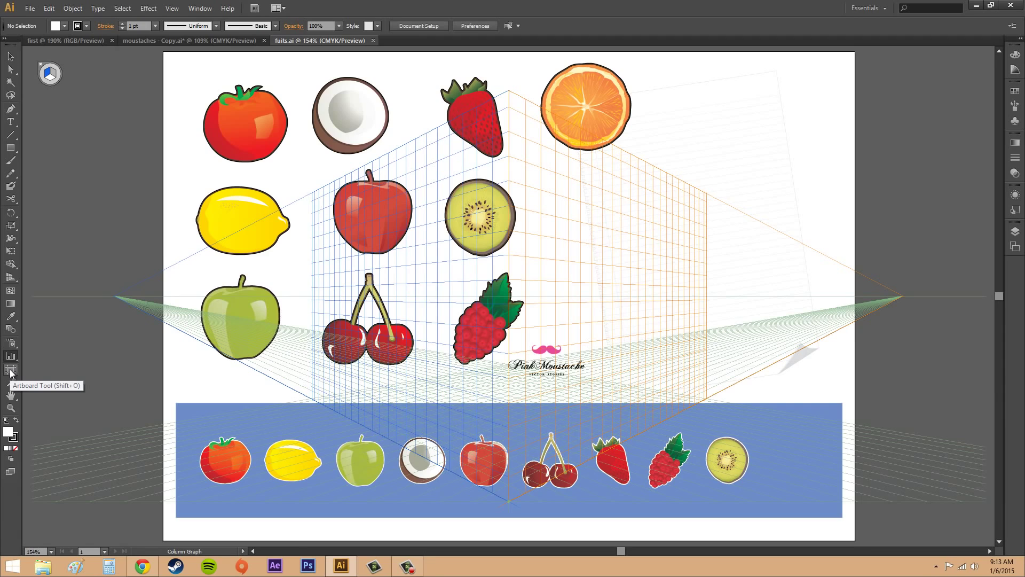
Step: Check the Hand tool's variants and pan the canvas slightly to the left with the Hand tool
click(10, 396)
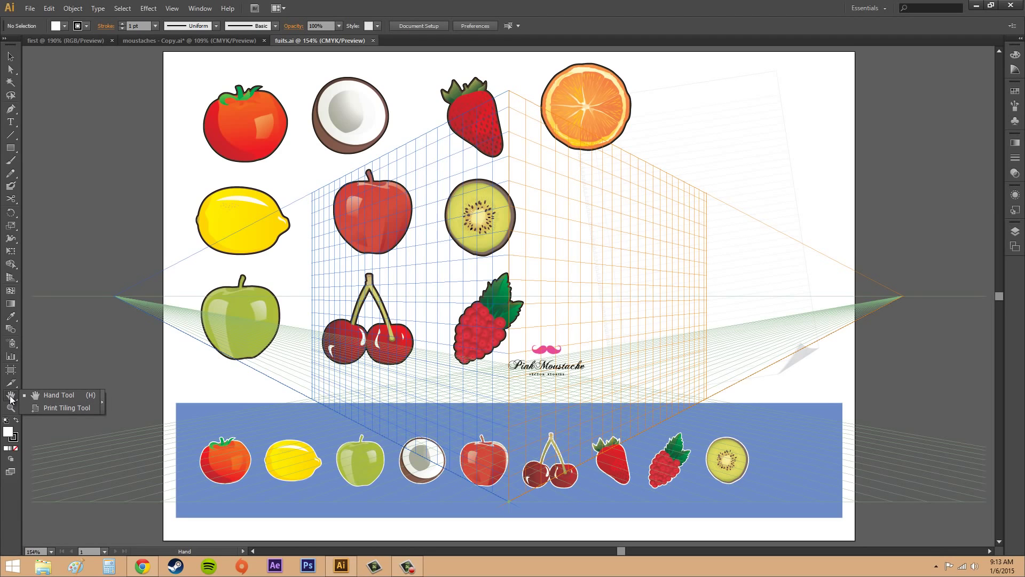
click(51, 396)
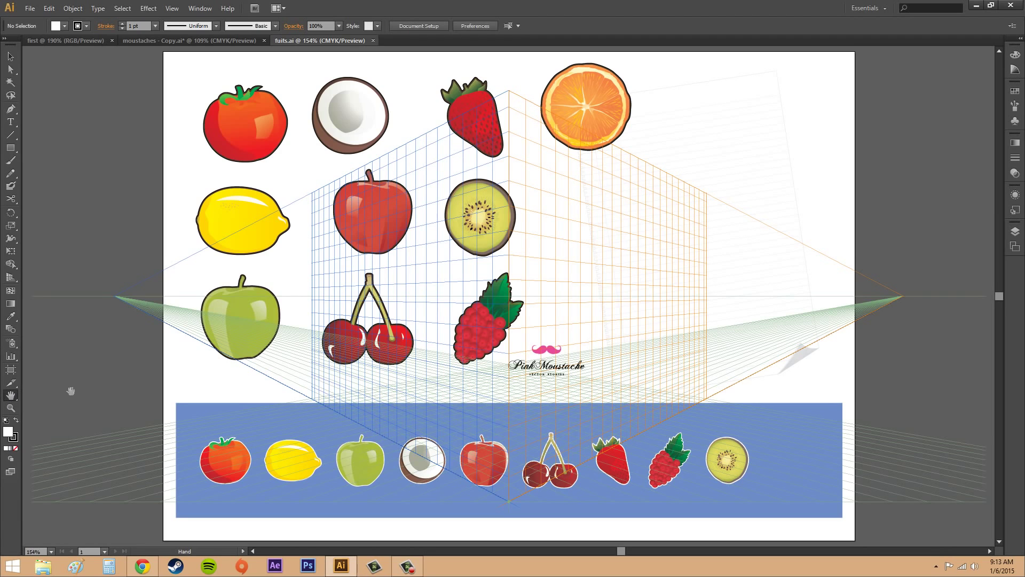
drag(117, 398, 94, 403)
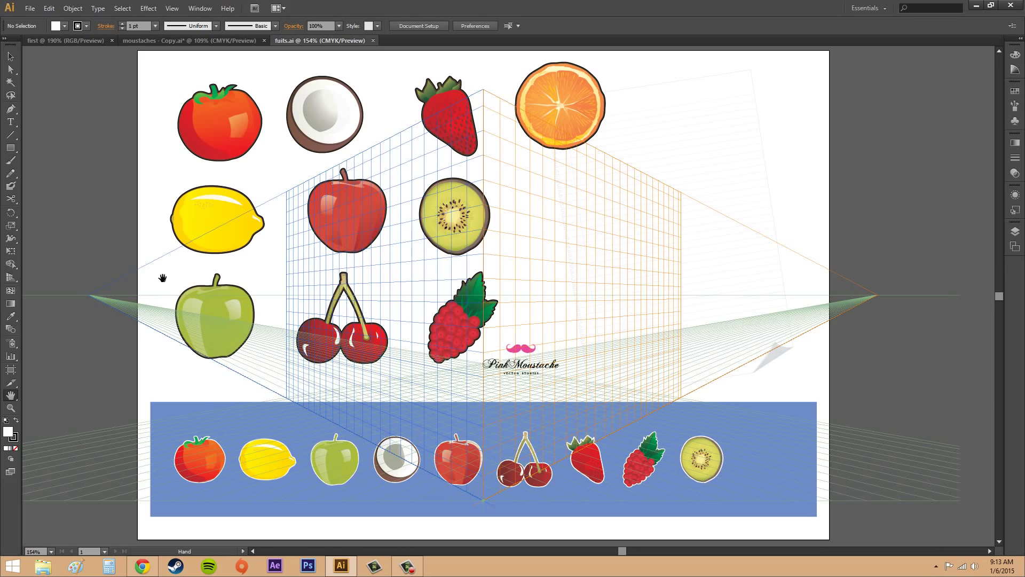
Step: Swap the default fill and stroke colours repeatedly, ending with a black fill and a white stroke
click(16, 420)
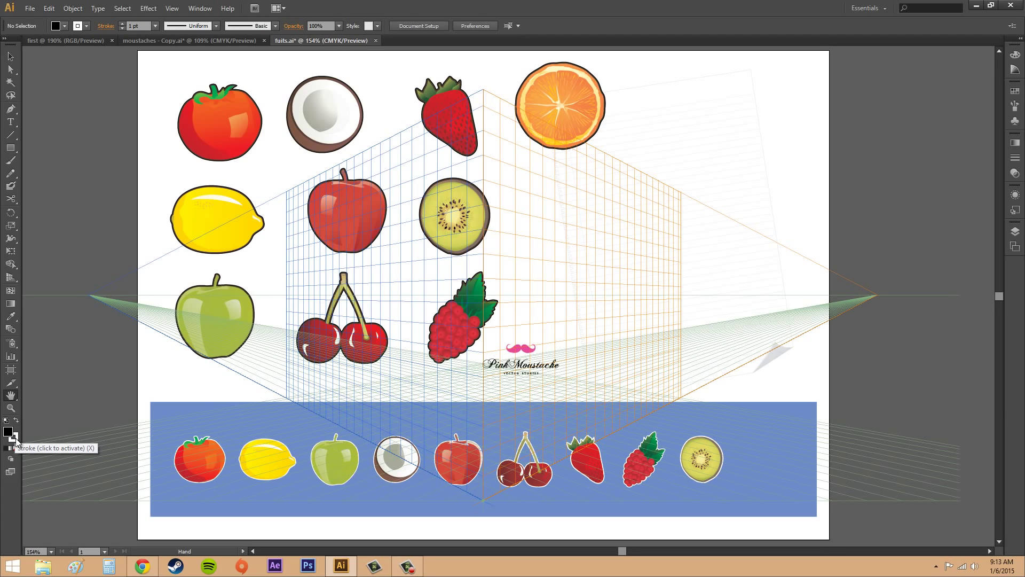
click(16, 421)
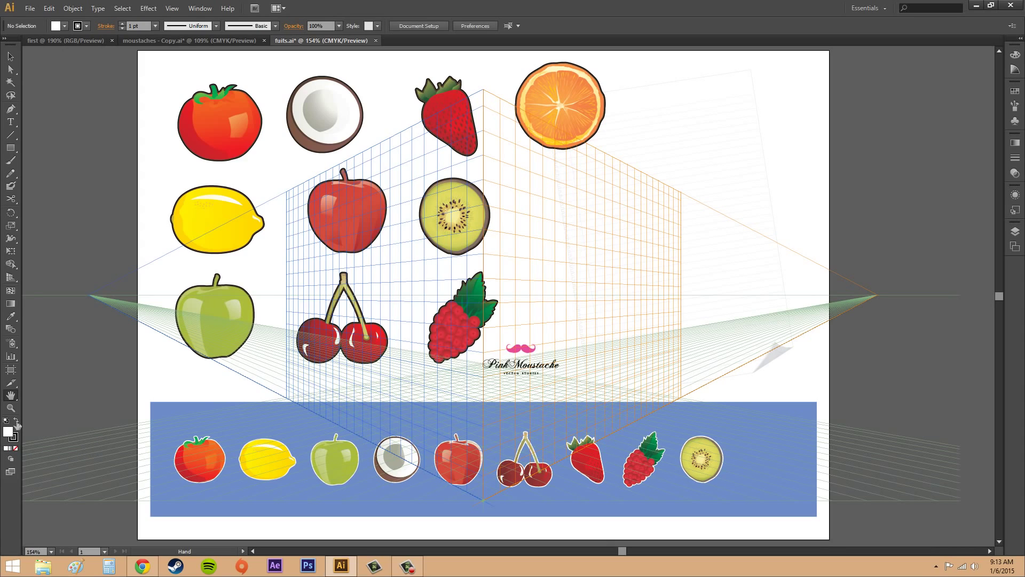
click(16, 420)
click(17, 421)
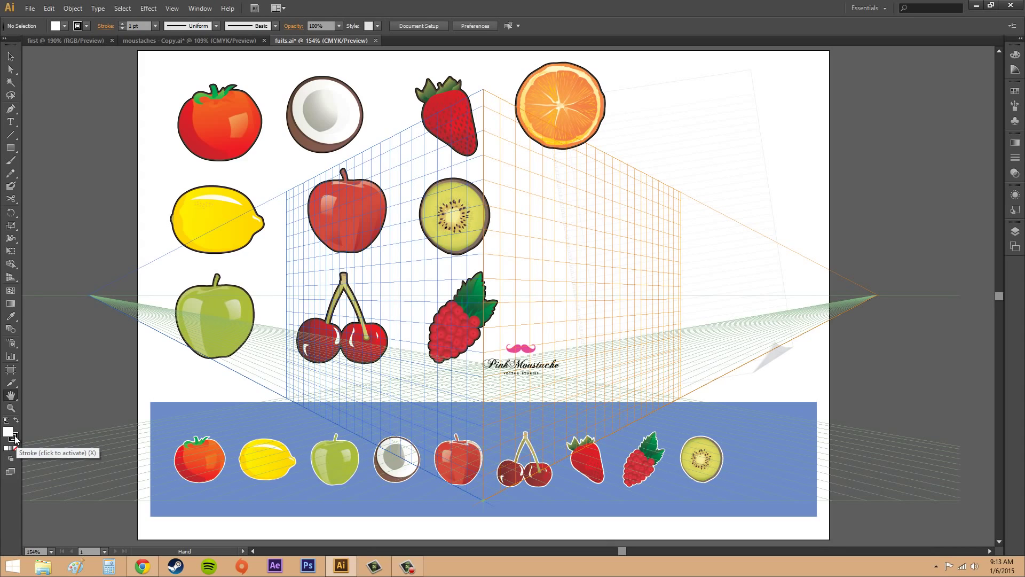
click(16, 421)
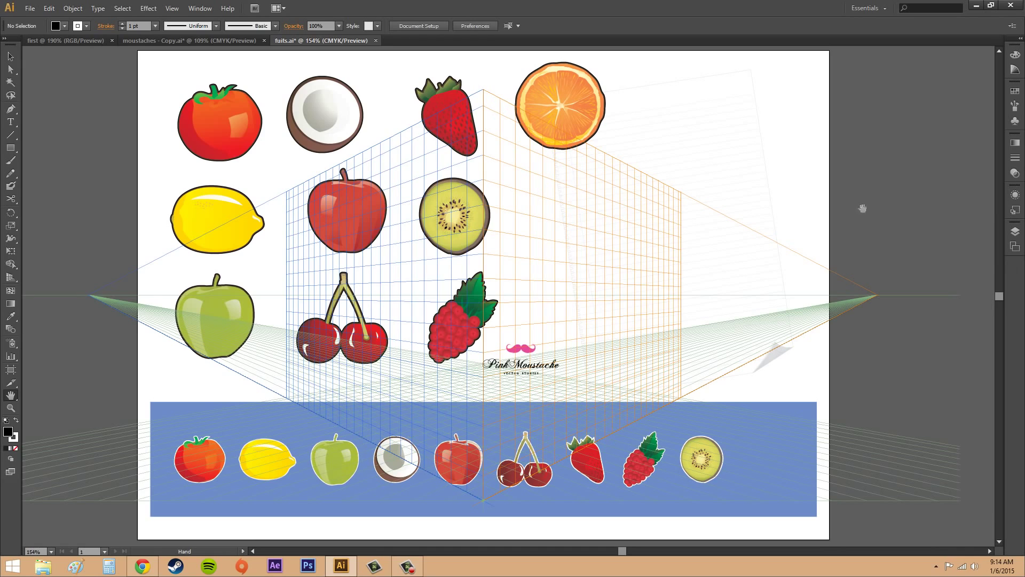
Step: Switch from the Hand tool to the Selection and Direct Selection tools, leaving the Selection tool active
click(11, 54)
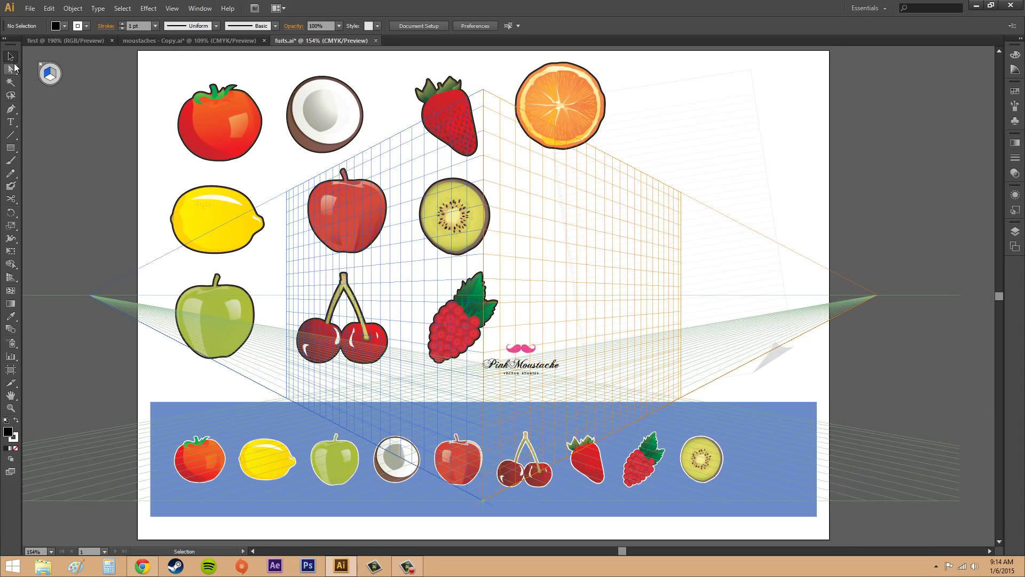
click(12, 70)
click(15, 65)
Step: Bring the Illustrator keyboard shortcuts wallpaper into view in the Chrome window, and minimize it to return to fuits.ai
drag(1024, 9, 576, 22)
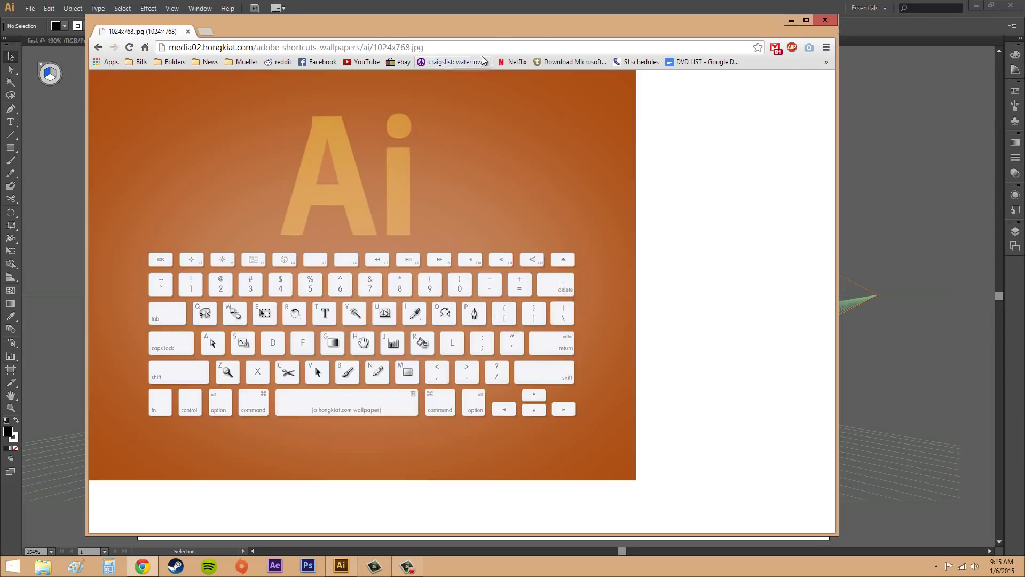
click(791, 20)
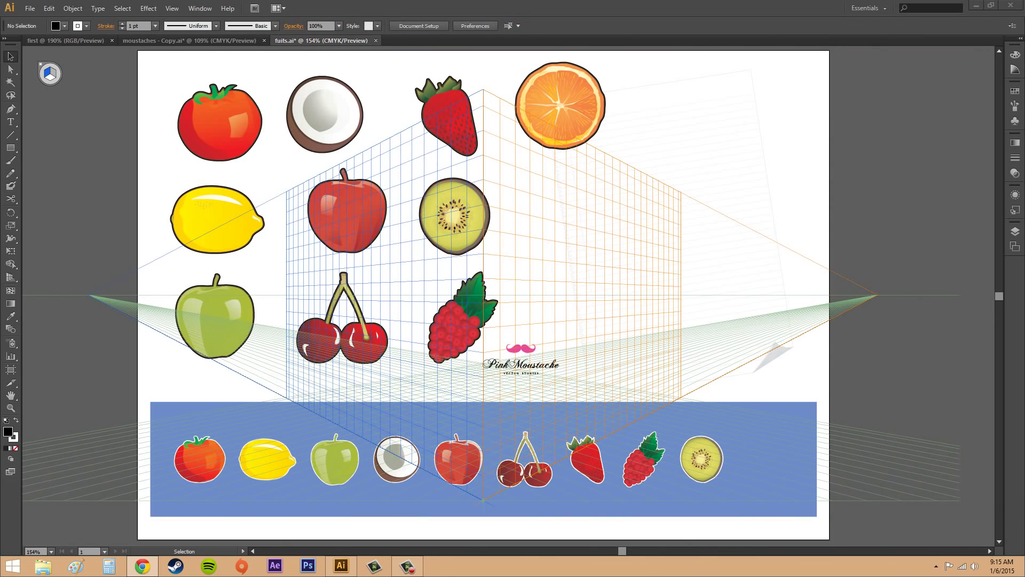